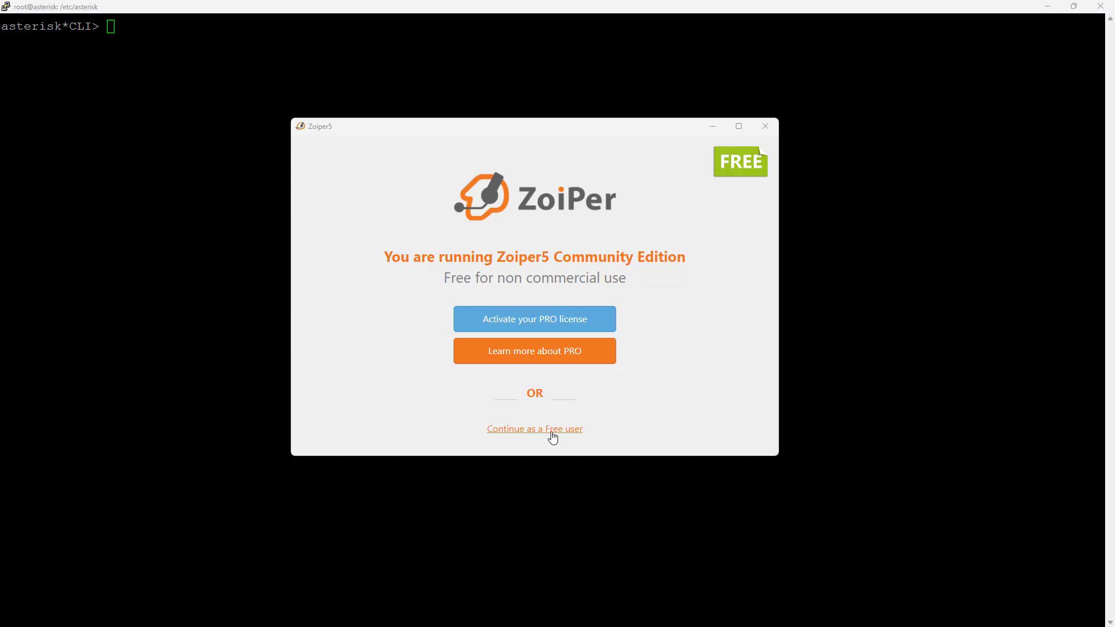
Move the browser window with the lab instructions out of the way and continue in Zoiper5 as a Free user
{"action": "key", "text": "alt+Tab"}
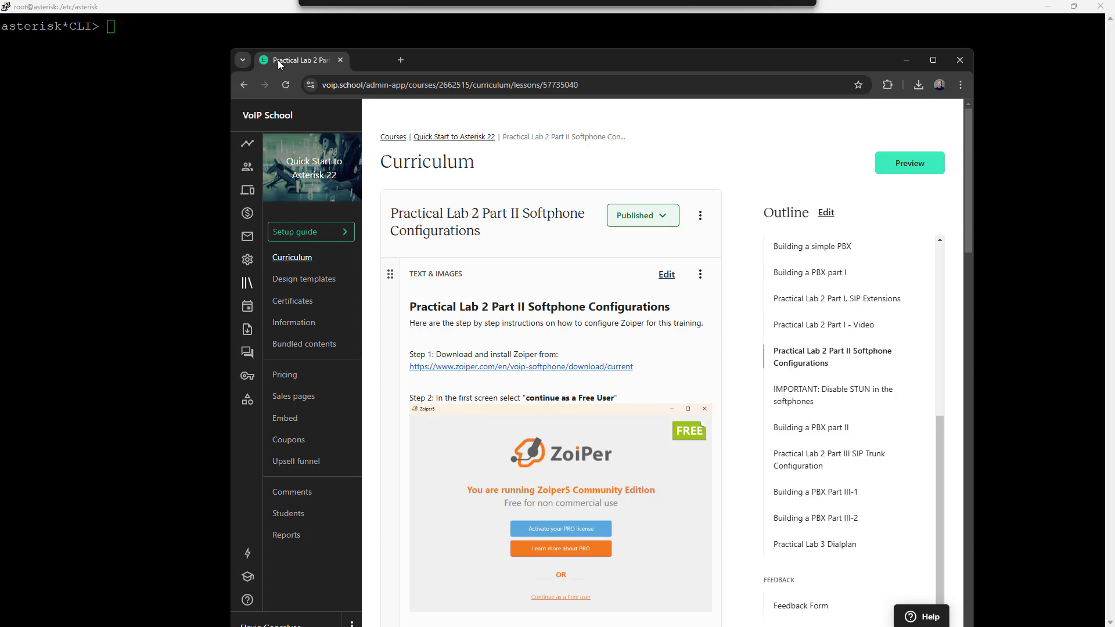
{"action": "left_click_drag", "start_coordinate": [278, 60], "coordinate": [1112, 3]}
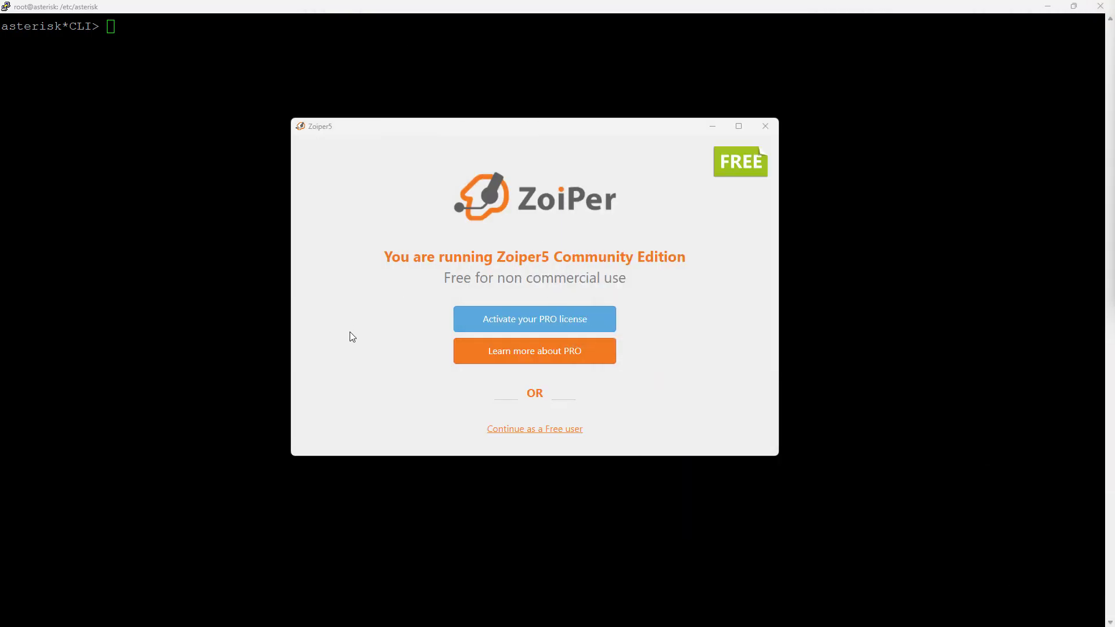
{"action": "left_click", "coordinate": [546, 431]}
{"action": "left_click", "coordinate": [550, 432]}
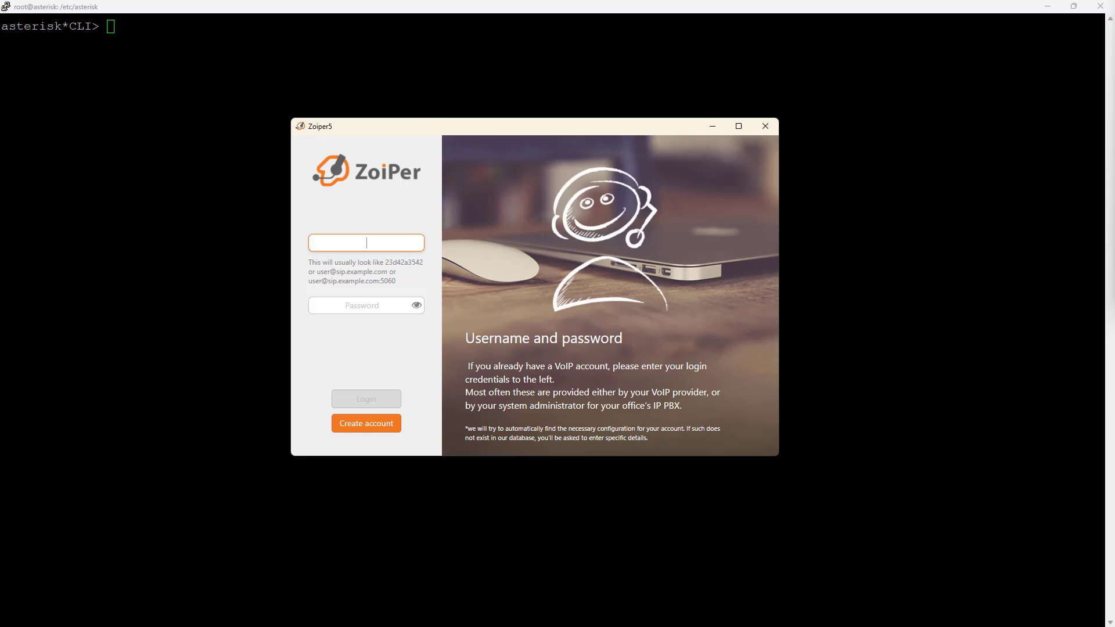
{"action": "type", "text": "e1"}
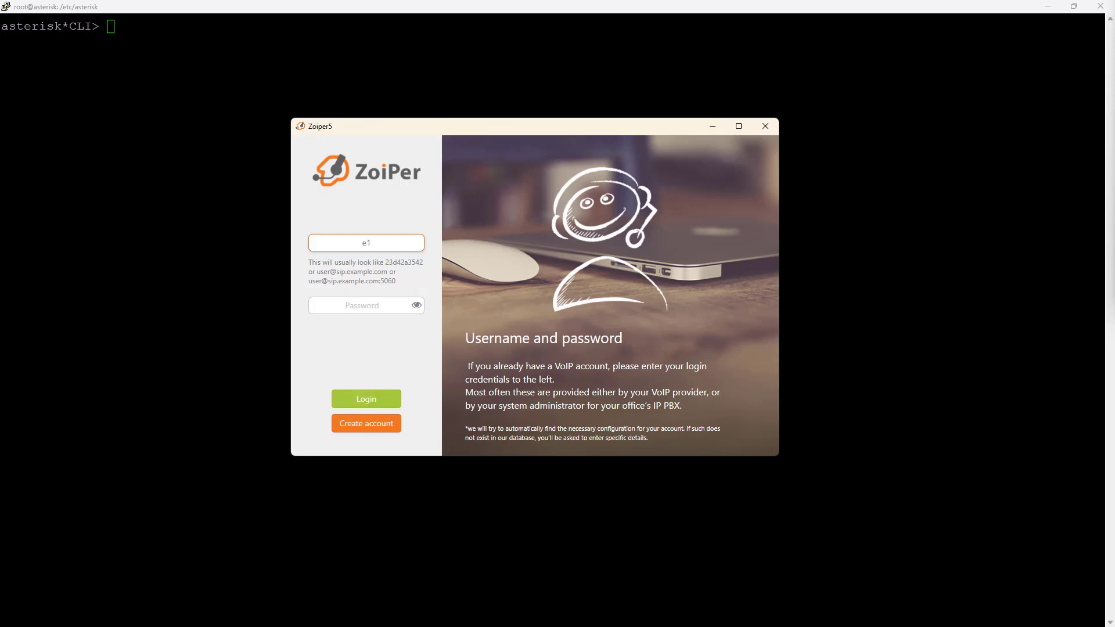
{"action": "type", "text": "@"}
{"action": "key", "text": "super+v"}
{"action": "key", "text": "Down"}
{"action": "key", "text": "Down"}
{"action": "key", "text": "Down"}
{"action": "key", "text": "Down"}
{"action": "key", "text": "Down"}
{"action": "key", "text": "Down"}
{"action": "key", "text": "Down"}
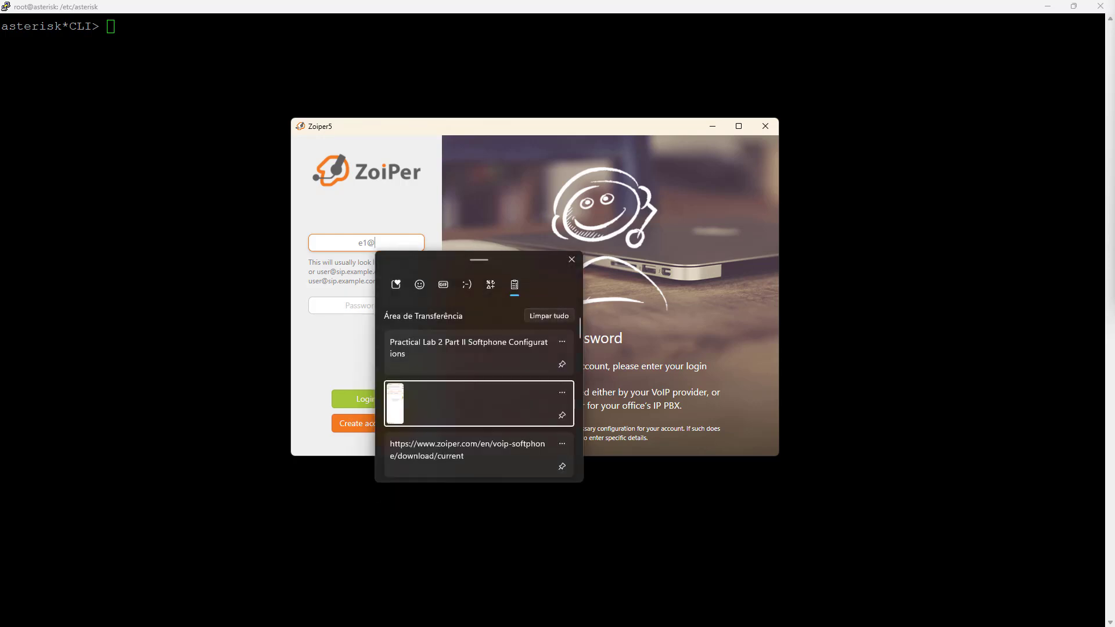
{"action": "key", "text": "Down"}
{"action": "key", "text": "Down"}
{"action": "key", "text": "Down"}
{"action": "key", "text": "Down"}
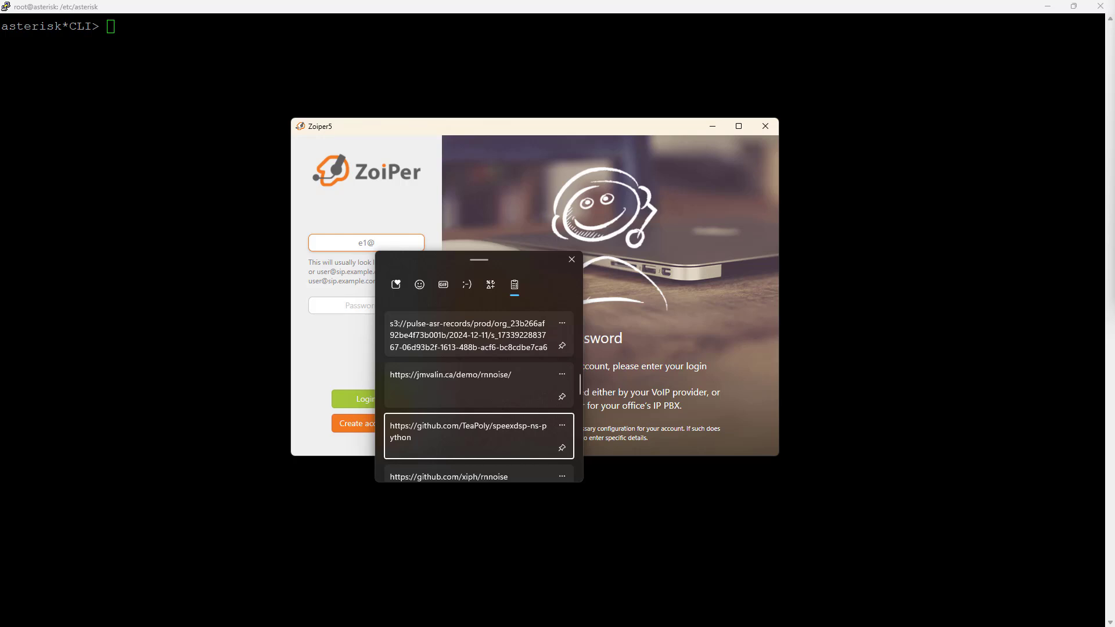
{"action": "key", "text": "Down"}
{"action": "key", "text": "Down"}
{"action": "key", "text": "Down"}
{"action": "key", "text": "Down"}
{"action": "key", "text": "Down"}
{"action": "key", "text": "Down"}
{"action": "key", "text": "Down"}
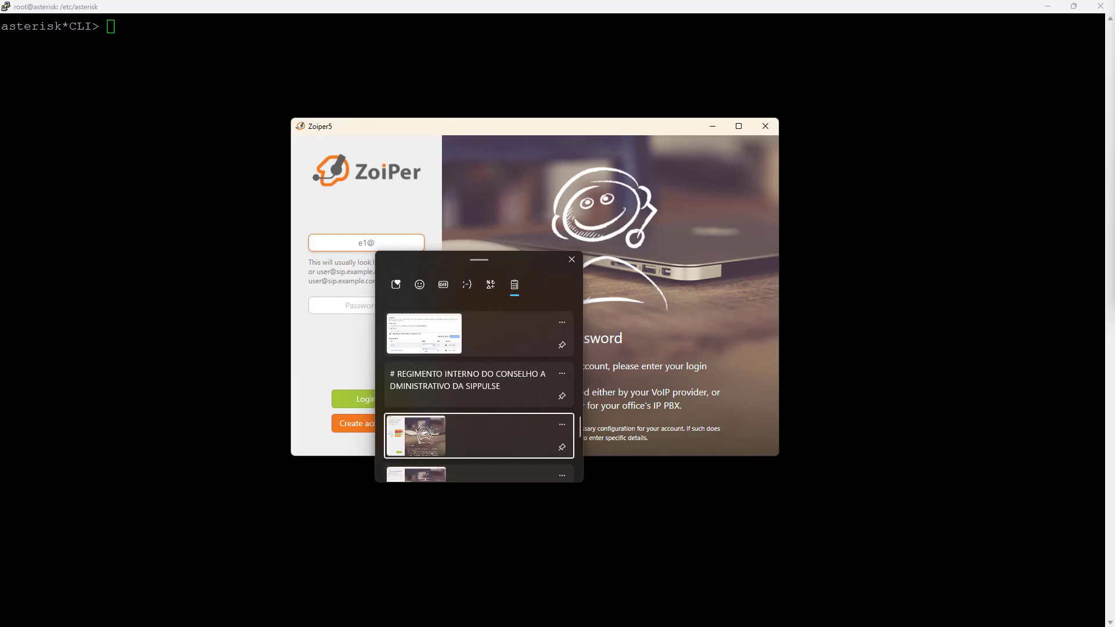
{"action": "key", "text": "Down"}
{"action": "key", "text": "Down"}
{"action": "key", "text": "Down"}
{"action": "key", "text": "Up"}
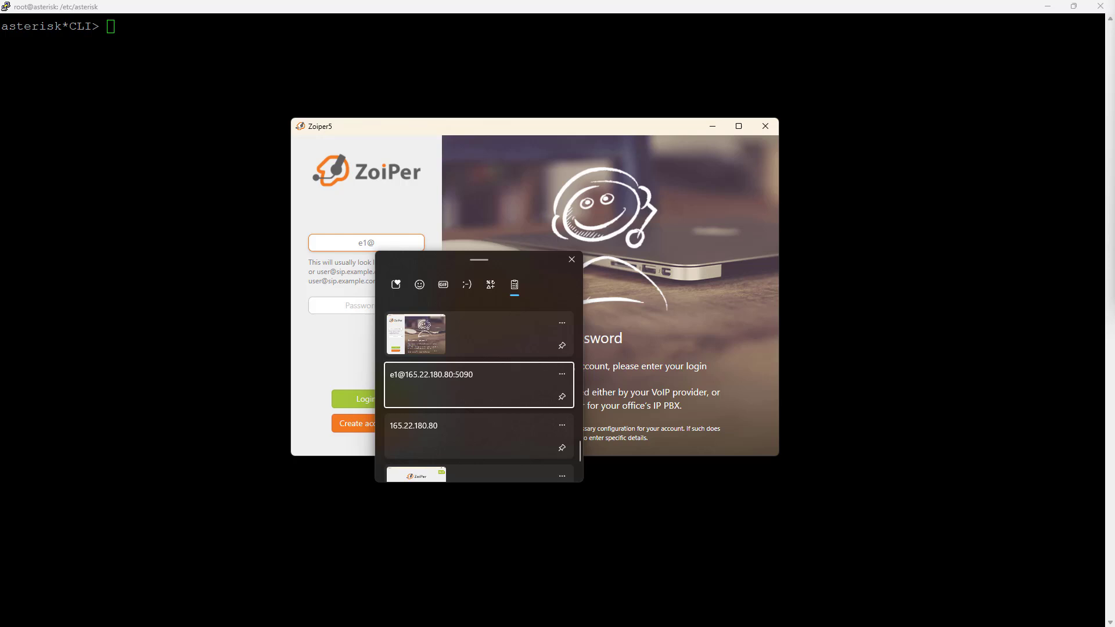
{"action": "key", "text": "Return"}
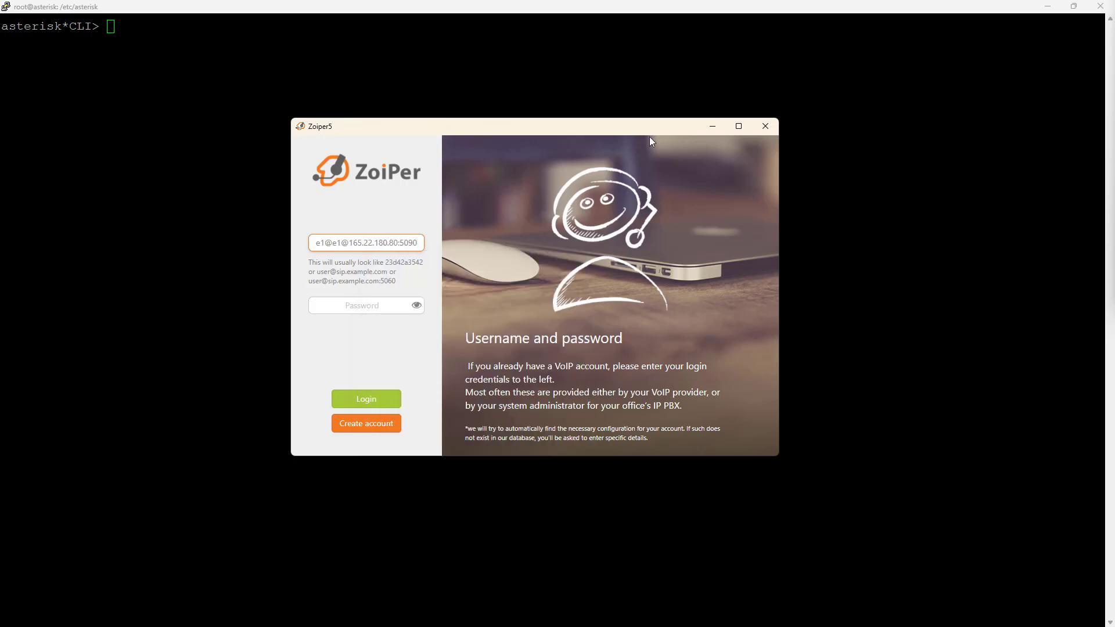
{"action": "left_click", "coordinate": [338, 238]}
{"action": "key", "text": "BackSpace"}
{"action": "key", "text": "BackSpace"}
{"action": "key", "text": "BackSpace"}
Enter the SIP account password and log in
{"action": "left_click", "coordinate": [373, 305]}
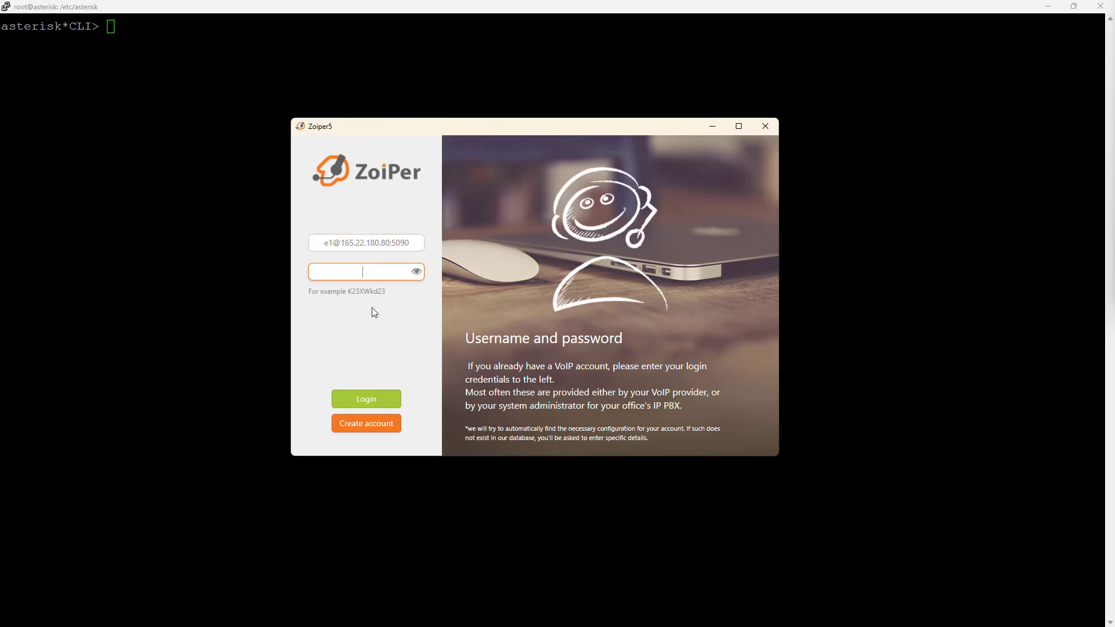
{"action": "type", "text": "••••••••••••••"}
{"action": "left_click", "coordinate": [366, 400]}
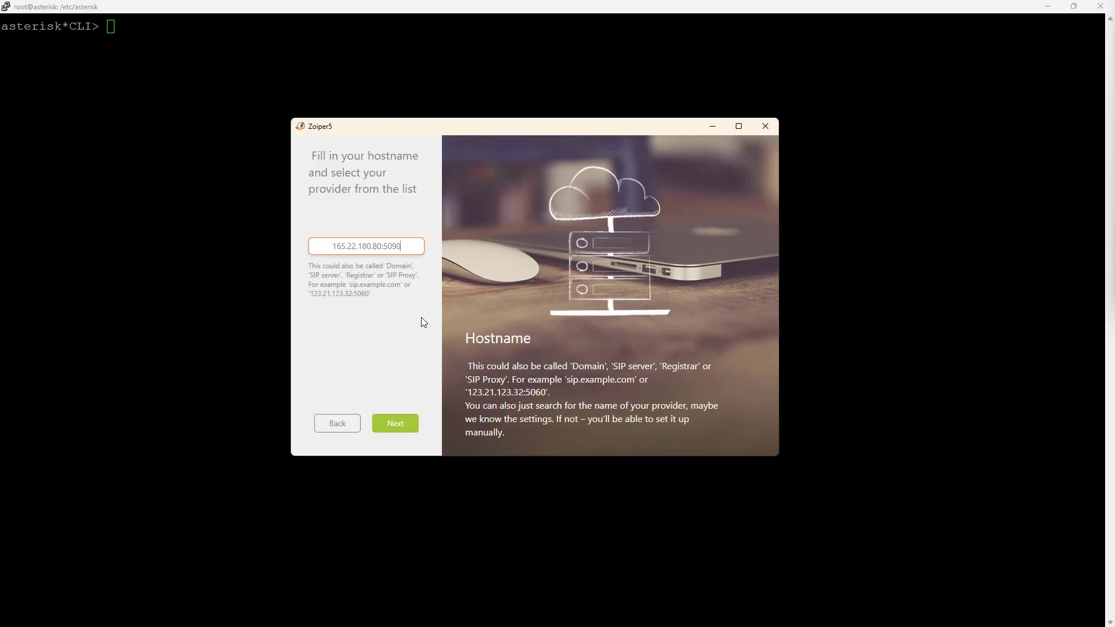
Accept the hostname 165.22.180.80:5090, skip the optional authentication and outbound proxy settings, and finish the setup with SIP UDP
{"action": "left_click", "coordinate": [392, 424]}
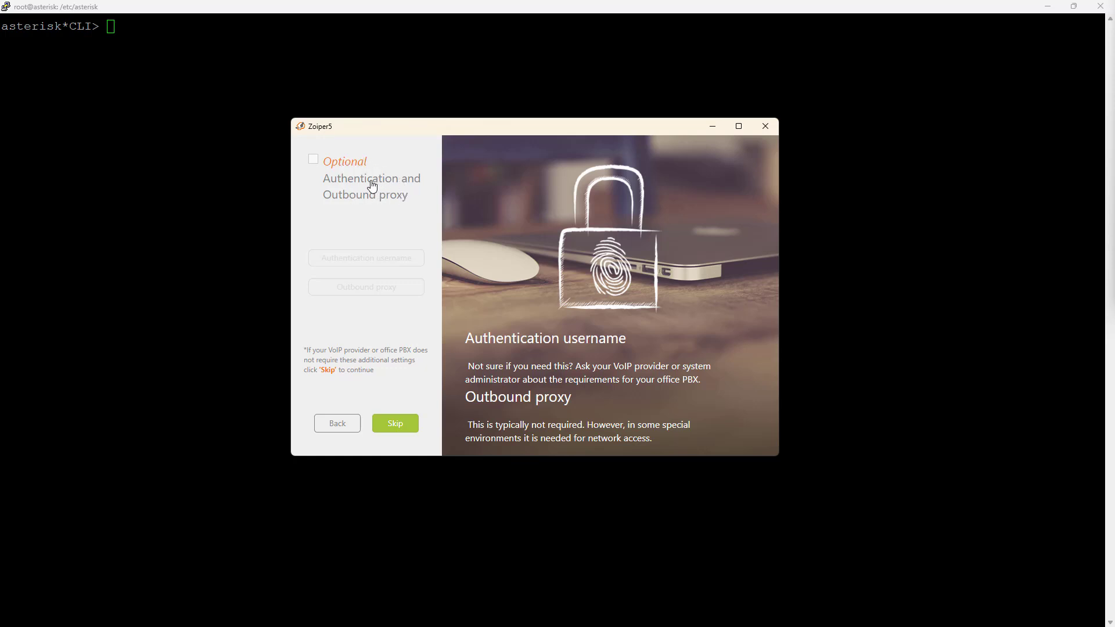
{"action": "left_click", "coordinate": [393, 426]}
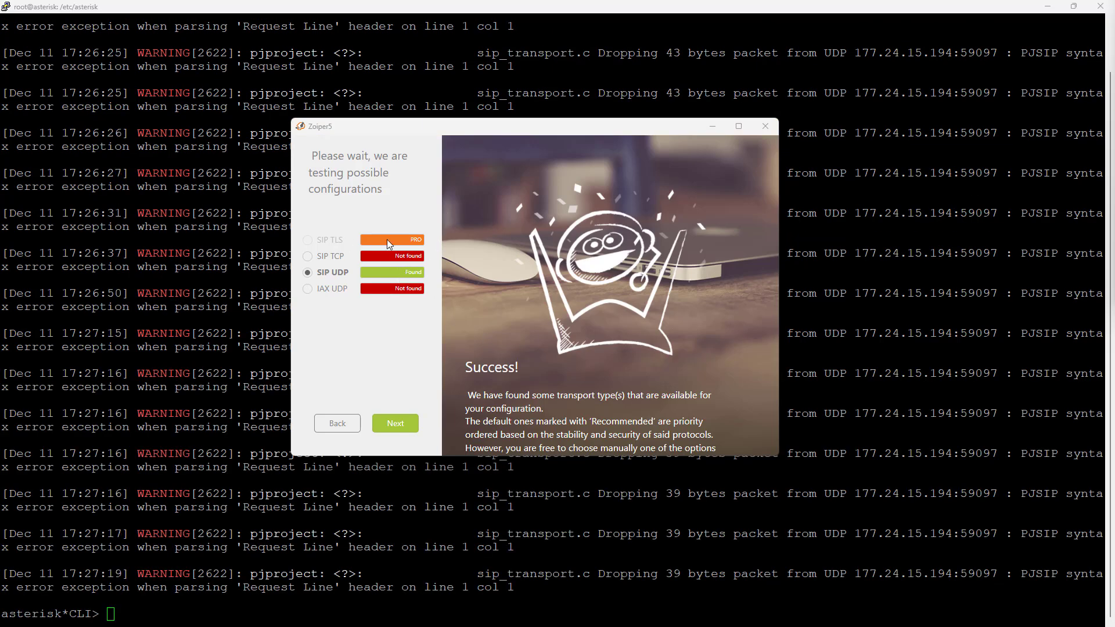
{"action": "left_click", "coordinate": [397, 426]}
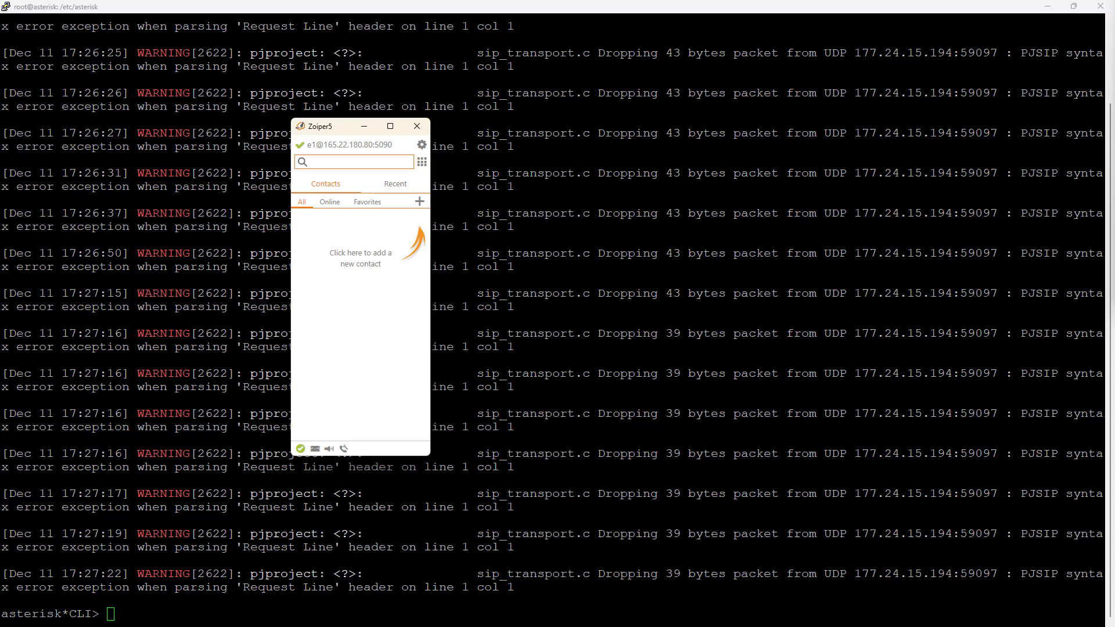
Run pjsip show endpoints in the Asterisk CLI and highlight the contact address and port of endpoint e1
{"action": "key", "text": "alt+Tab"}
{"action": "type", "text": "p"}
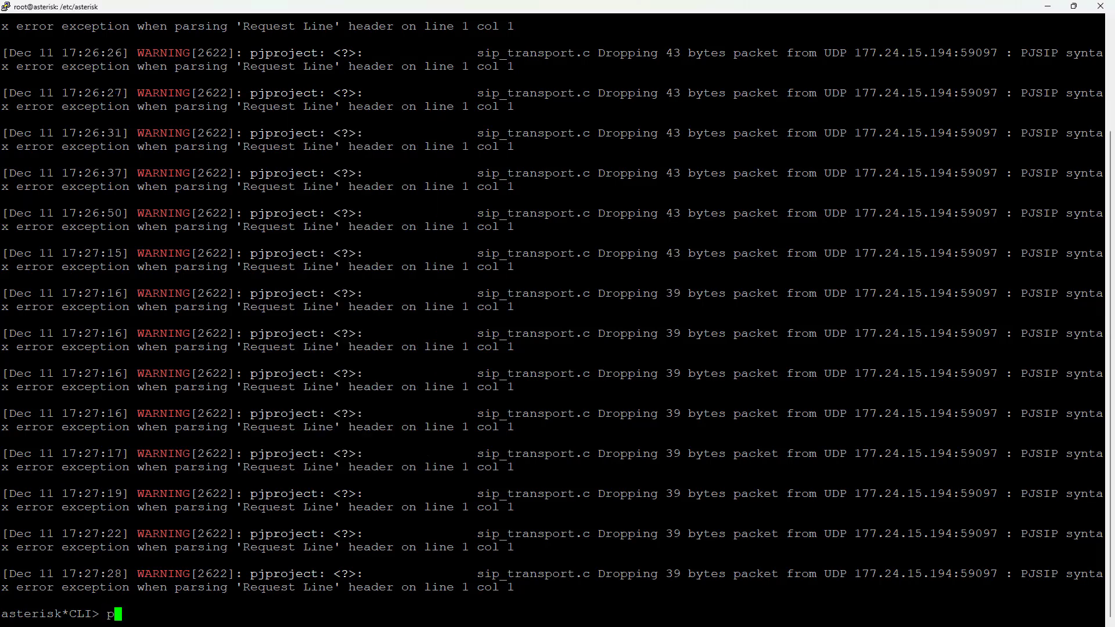
{"action": "type", "text": "jsip show endpoints"}
{"action": "key", "text": "Return"}
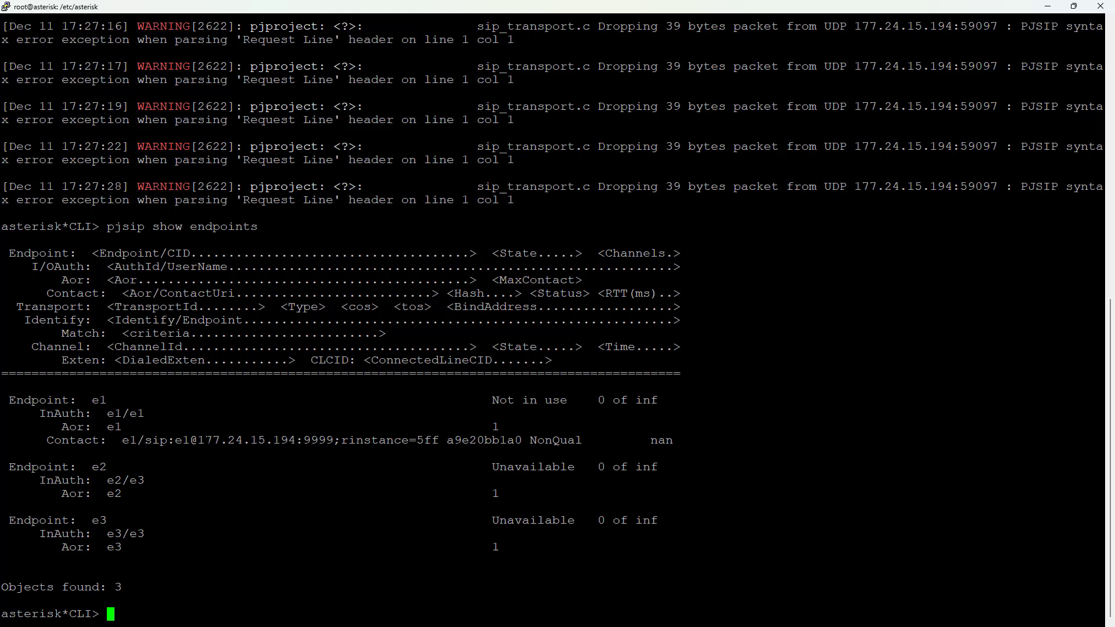
{"action": "left_click_drag", "start_coordinate": [200, 439], "coordinate": [343, 441]}
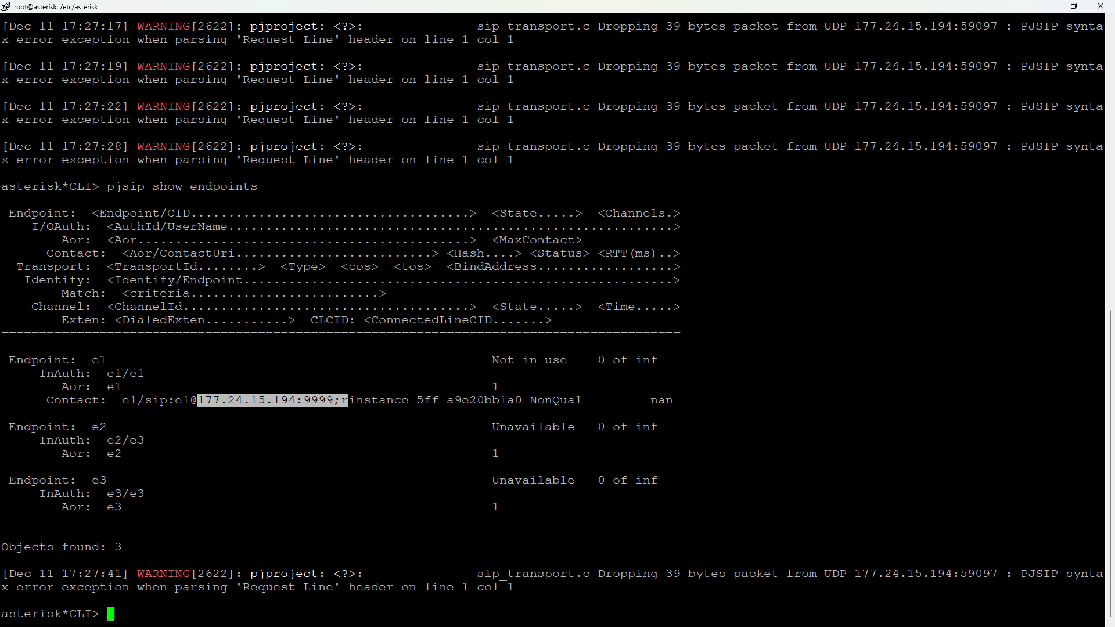
Switch back to Zoiper5 and show the advanced settings of the e1 SIP account
{"action": "key", "text": "alt+Tab"}
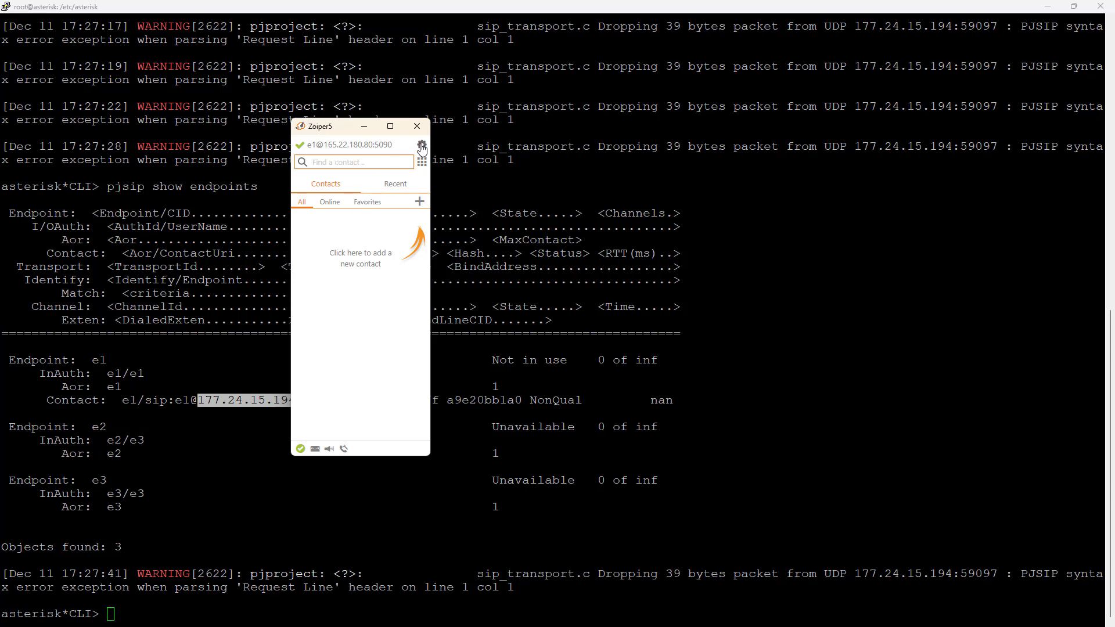
{"action": "left_click", "coordinate": [422, 146]}
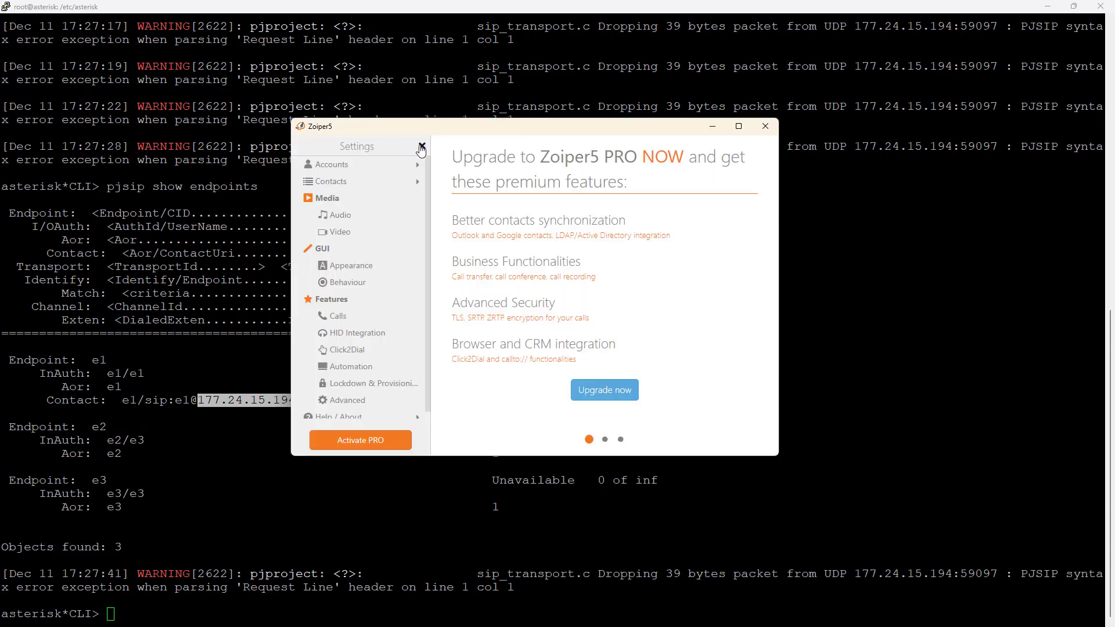
{"action": "left_click", "coordinate": [352, 167]}
{"action": "left_click", "coordinate": [351, 183]}
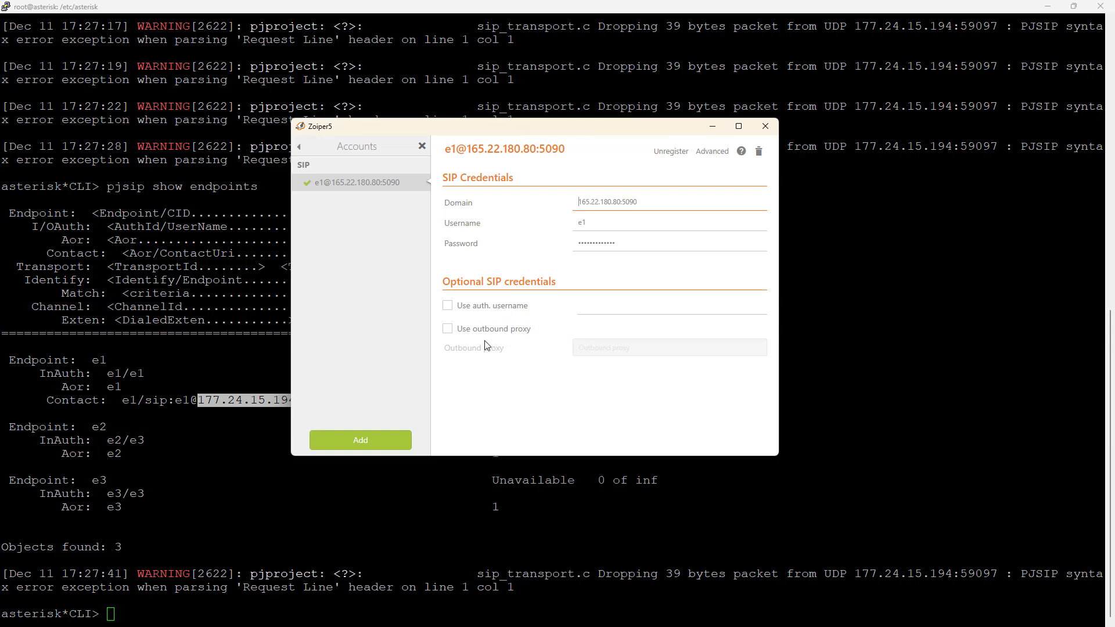
{"action": "left_click", "coordinate": [712, 151]}
Examine the e1 account's registration, DTMF, transport, STUN, audio codec and encryption settings
{"action": "scroll", "coordinate": [659, 271], "scroll_direction": "down", "scroll_amount": 4}
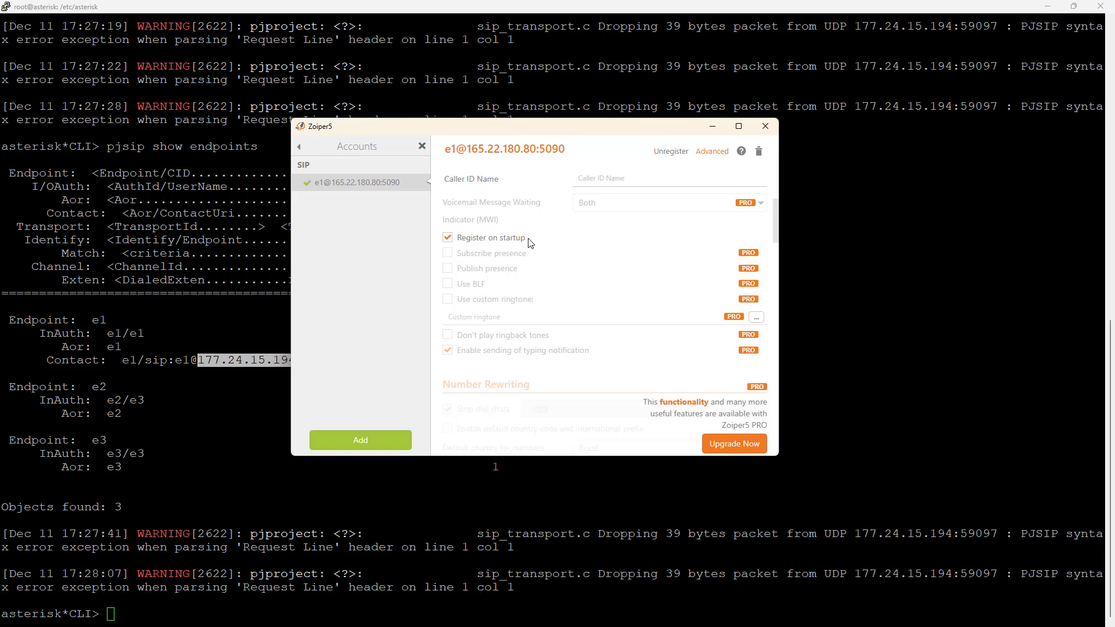
{"action": "scroll", "coordinate": [530, 242], "scroll_direction": "down", "scroll_amount": 5}
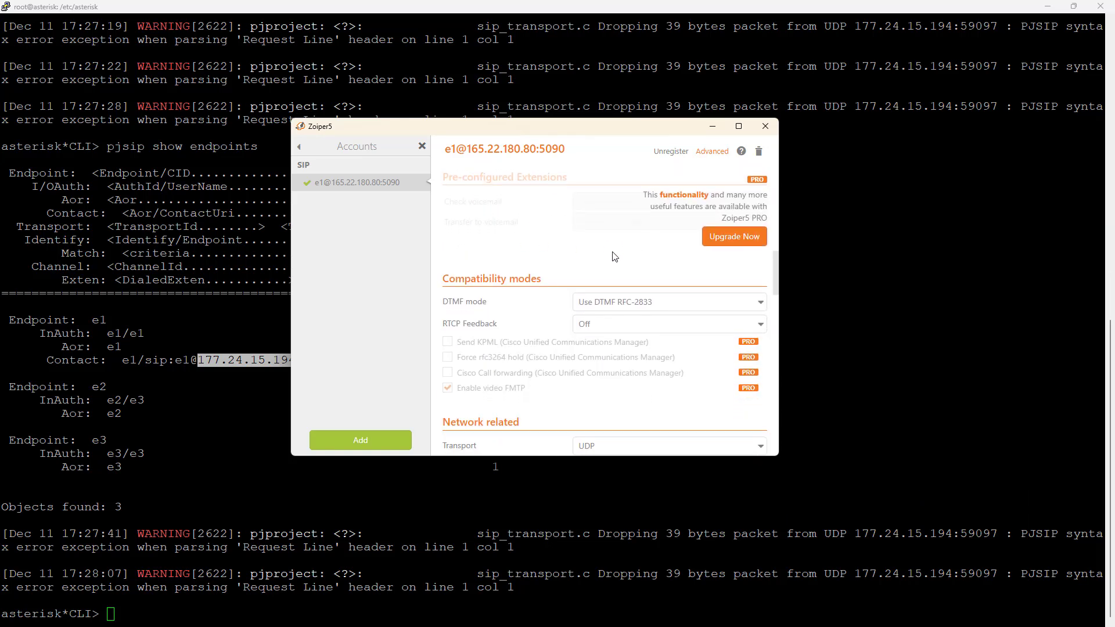
{"action": "scroll", "coordinate": [586, 262], "scroll_direction": "down", "scroll_amount": 2}
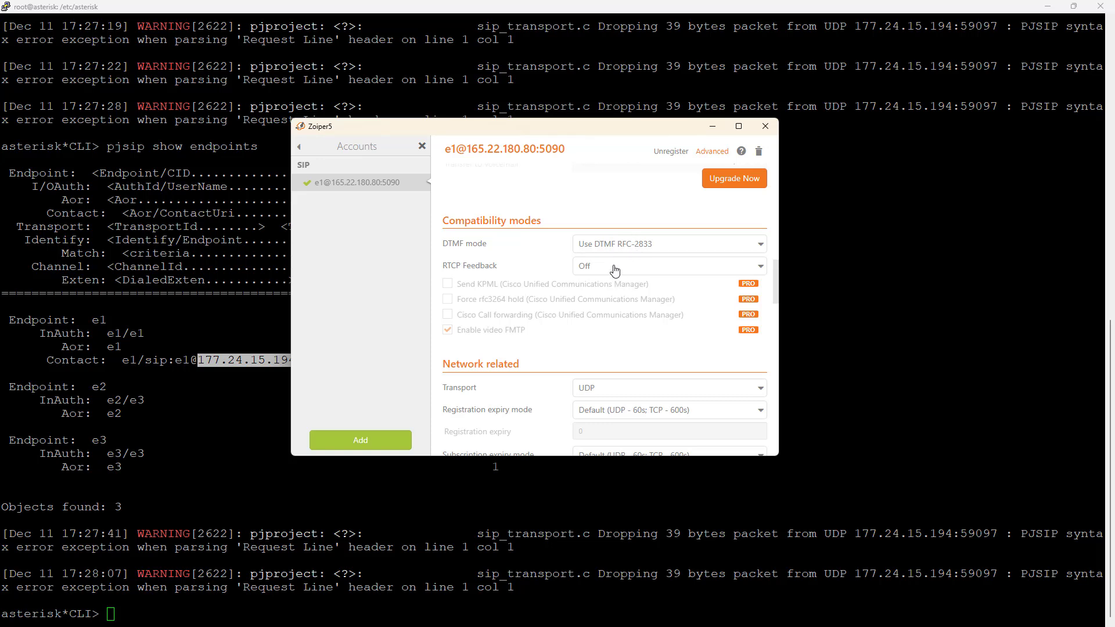
{"action": "scroll", "coordinate": [614, 270], "scroll_direction": "down", "scroll_amount": 4}
{"action": "scroll", "coordinate": [614, 271], "scroll_direction": "down", "scroll_amount": 6}
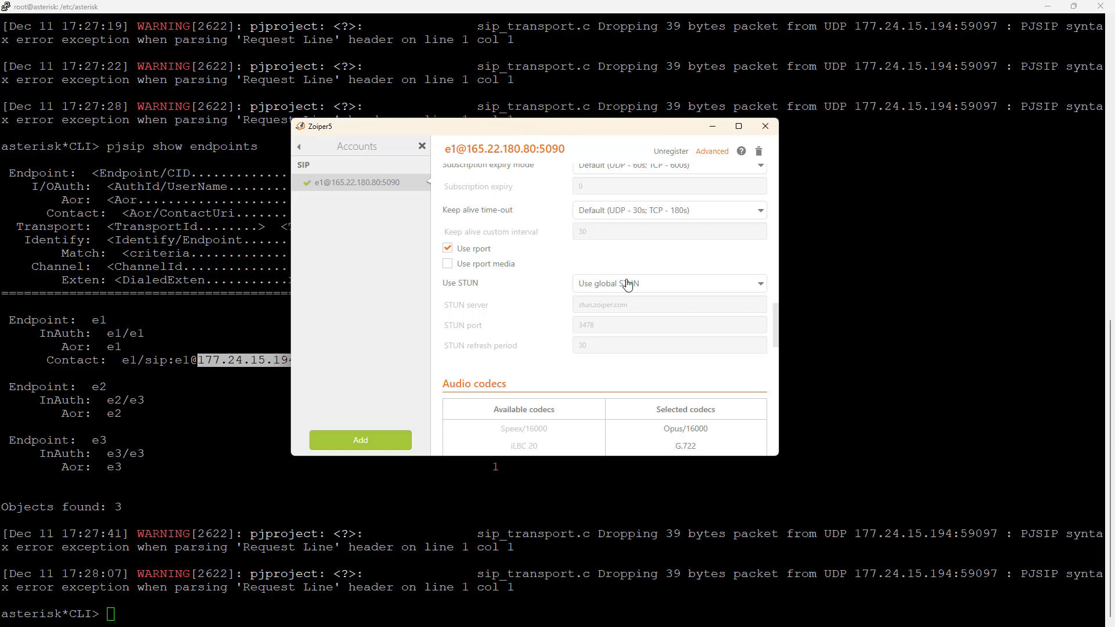
{"action": "scroll", "coordinate": [628, 284], "scroll_direction": "down", "scroll_amount": 6}
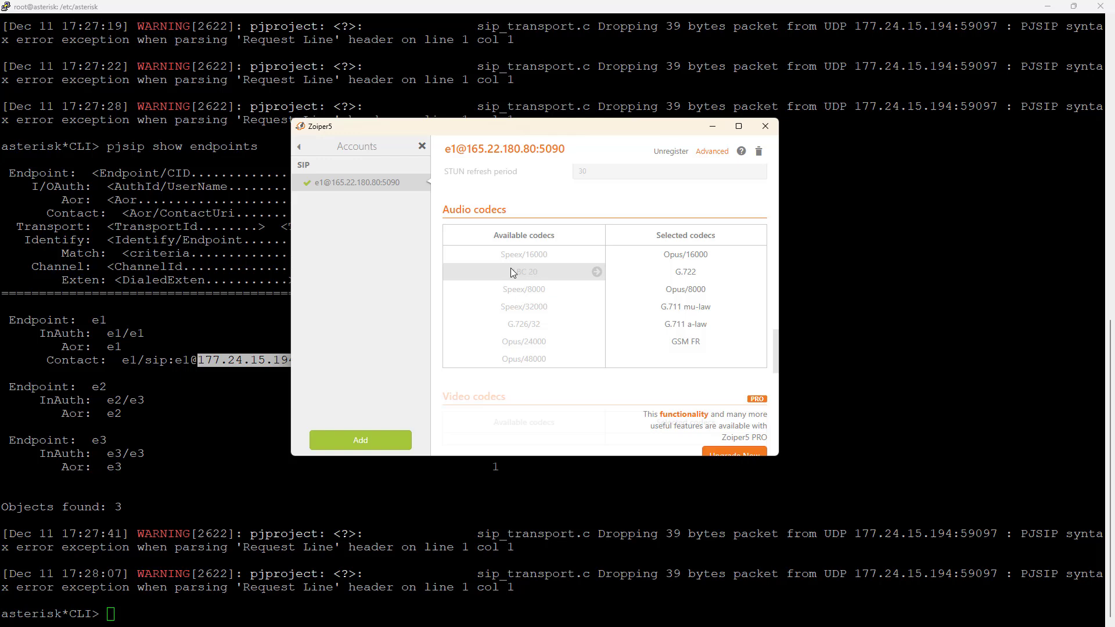
{"action": "scroll", "coordinate": [670, 321], "scroll_direction": "down", "scroll_amount": 3}
{"action": "scroll", "coordinate": [671, 321], "scroll_direction": "down", "scroll_amount": 5}
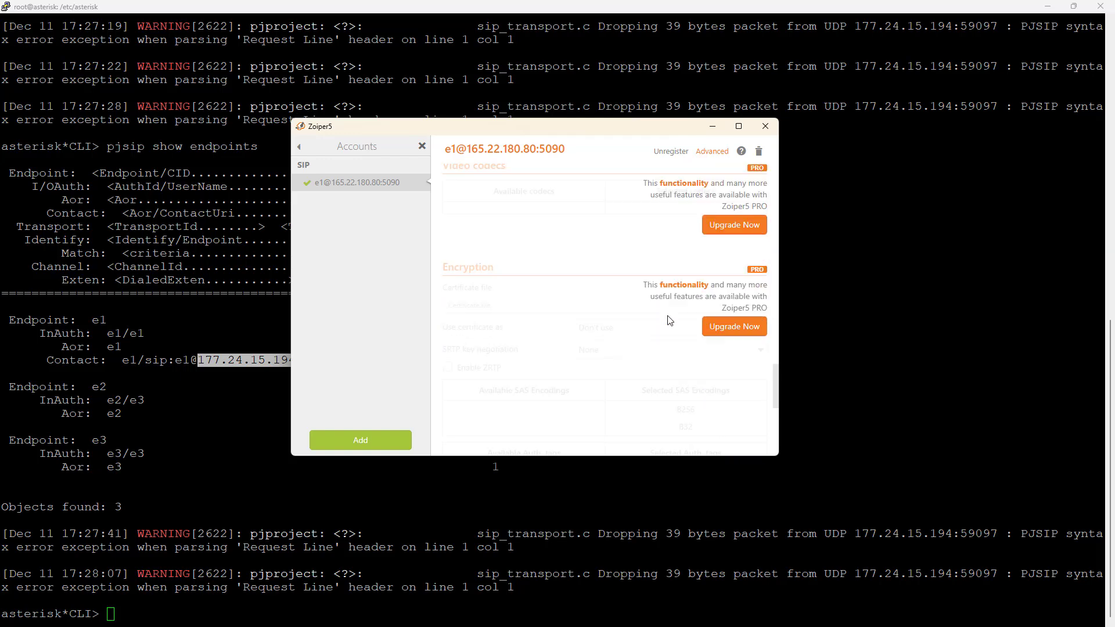
{"action": "scroll", "coordinate": [668, 318], "scroll_direction": "up", "scroll_amount": 10}
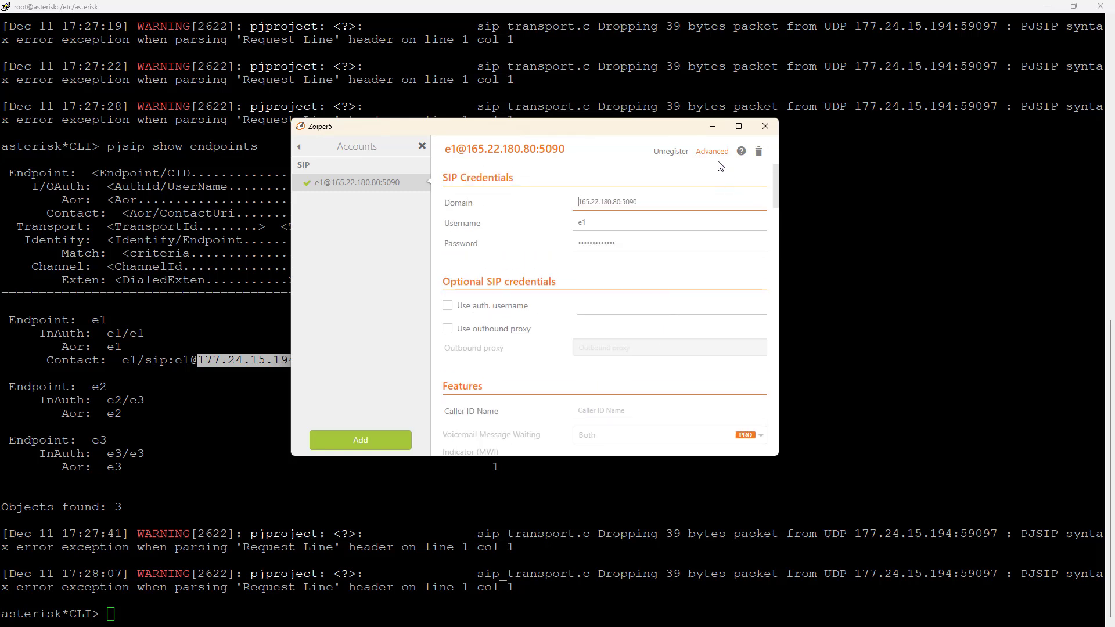
Unregister the e1 account and register it again
{"action": "left_click", "coordinate": [671, 153]}
{"action": "left_click", "coordinate": [674, 153]}
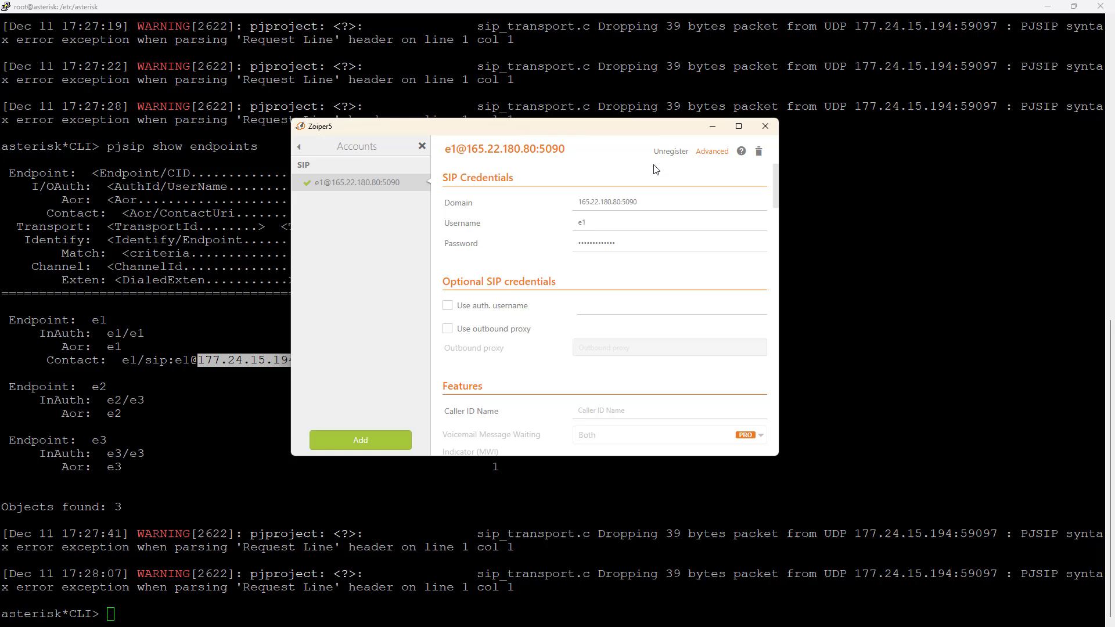